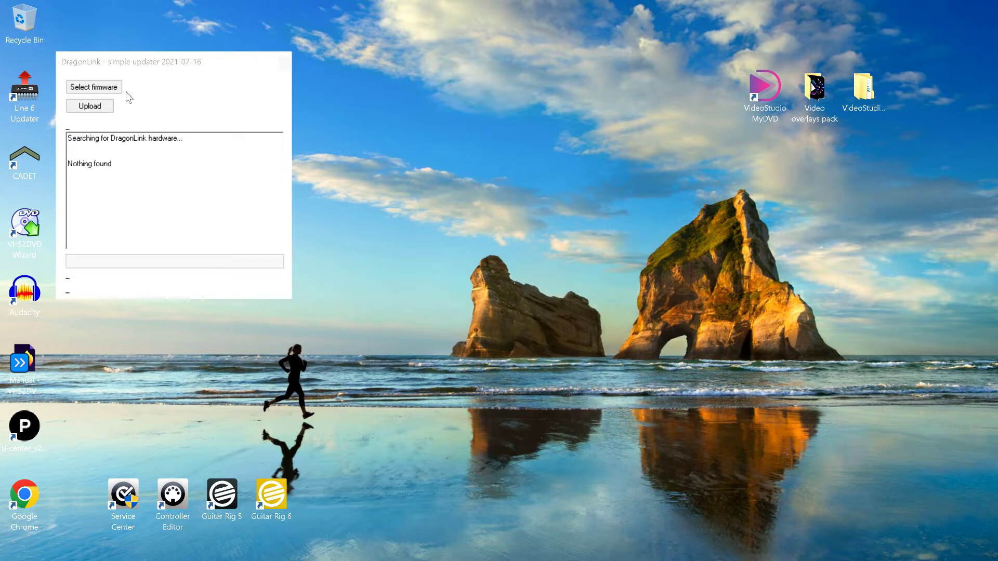
Drag the simple updater window, still finding no hardware, to the desktop's centre
{"action": "mouse_move", "coordinate": [155, 61]}
{"action": "left_mouse_down"}
{"action": "mouse_move", "coordinate": [272, 80]}
{"action": "mouse_move", "coordinate": [399, 129]}
{"action": "left_mouse_up"}
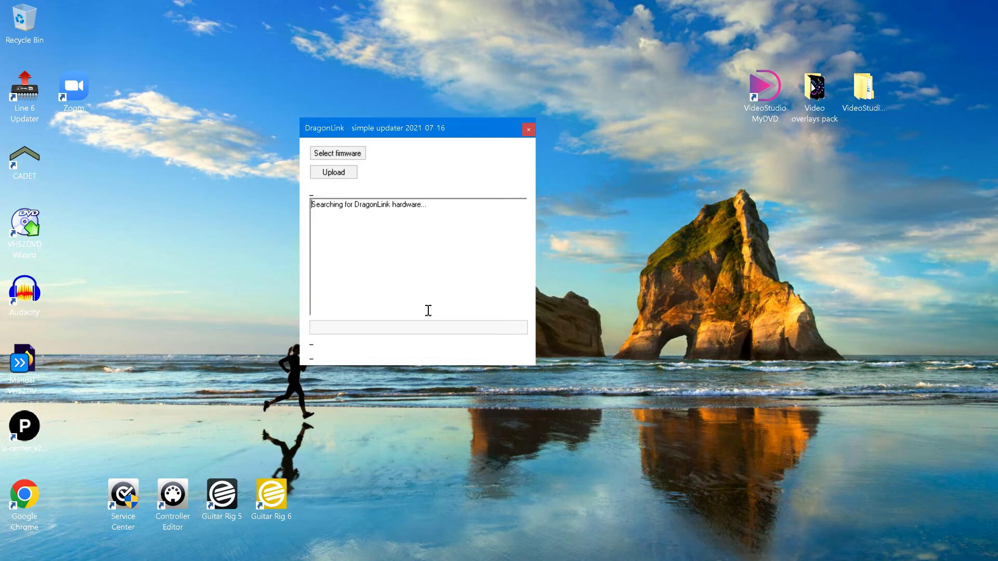
Close the updater, launch DragonLink GUI 3.0.2.6 and dismiss the 'Default Id Used' notice
{"action": "left_click", "coordinate": [529, 129]}
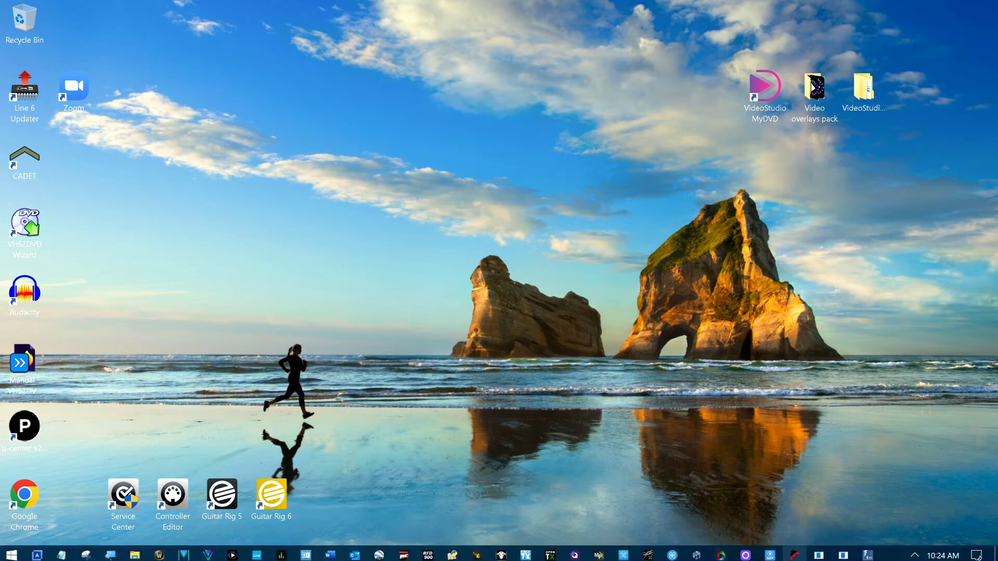
{"action": "left_click", "coordinate": [794, 555]}
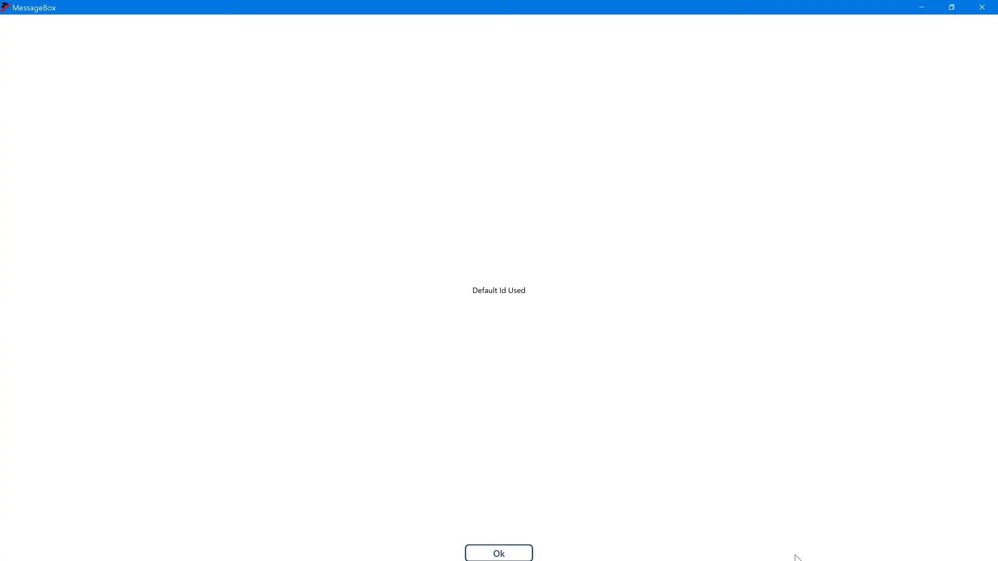
{"action": "left_click", "coordinate": [517, 554]}
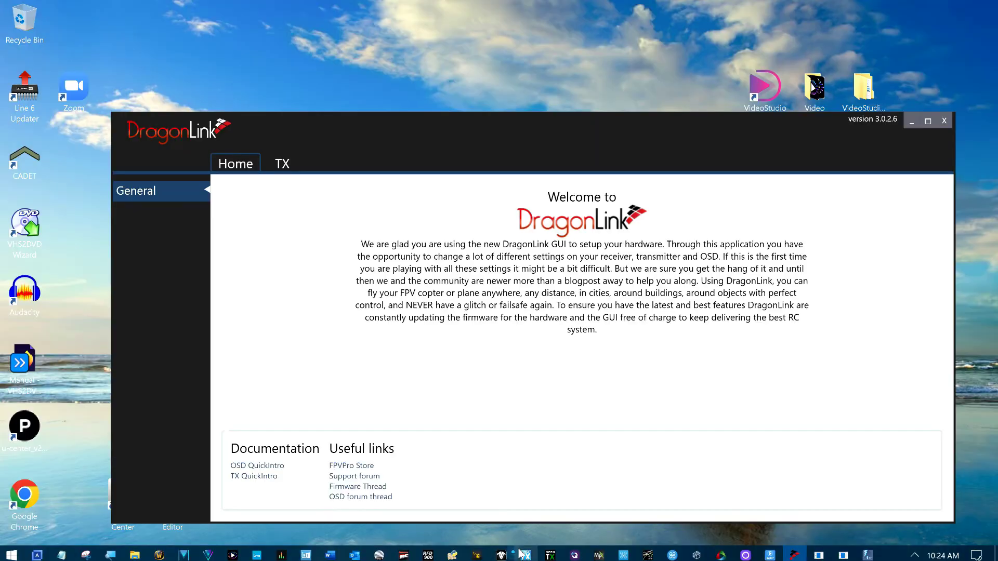
Maximize the window and show TX External connections, leaving USB function on GUI config
{"action": "left_click", "coordinate": [928, 122]}
{"action": "left_click", "coordinate": [173, 52]}
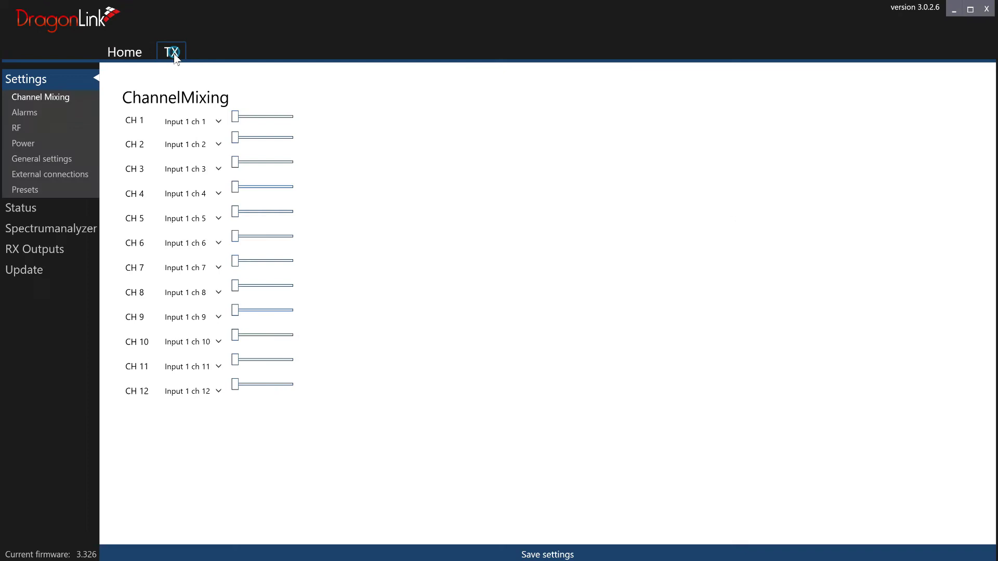
{"action": "left_click", "coordinate": [63, 174]}
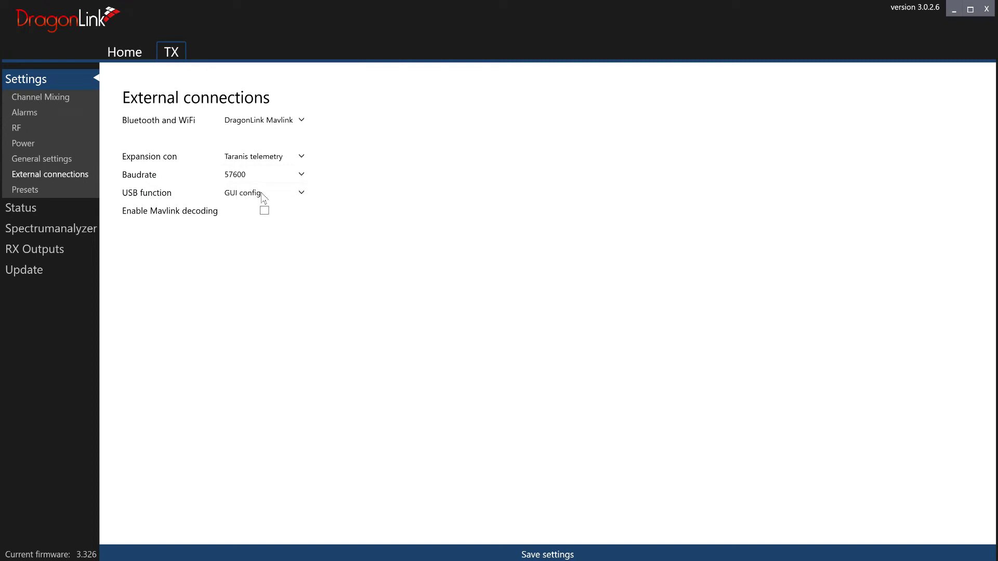
{"action": "left_click", "coordinate": [301, 194]}
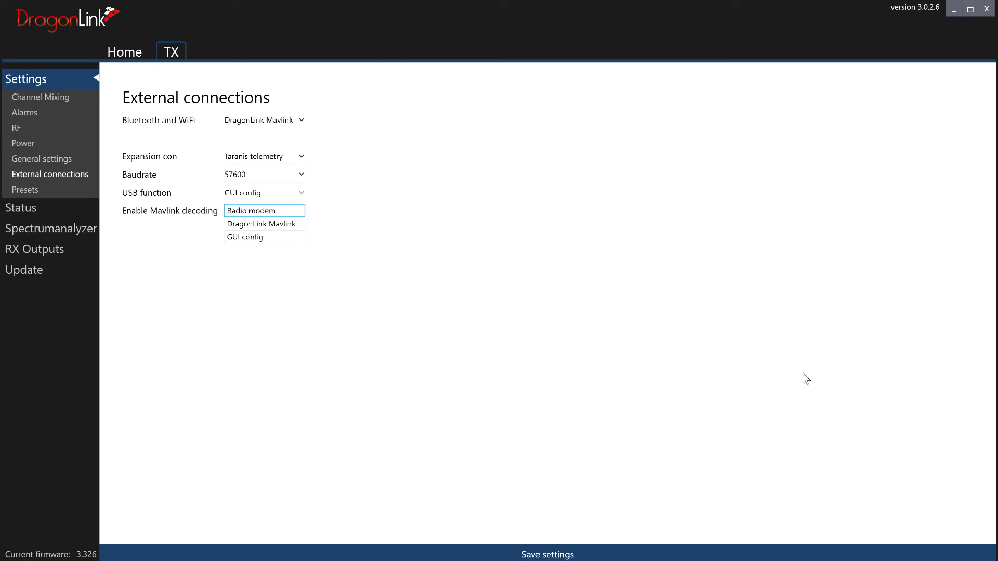
{"action": "left_click", "coordinate": [981, 16]}
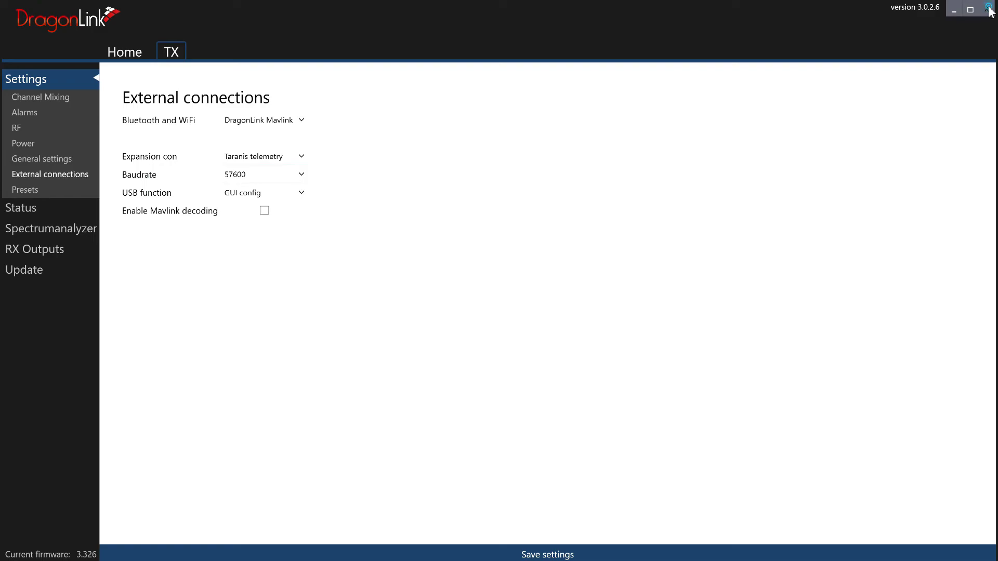
Switch from DragonLink GUI to the 2021 Beta GUI and check its WiFi / Bluetooth options
{"action": "left_click", "coordinate": [987, 9]}
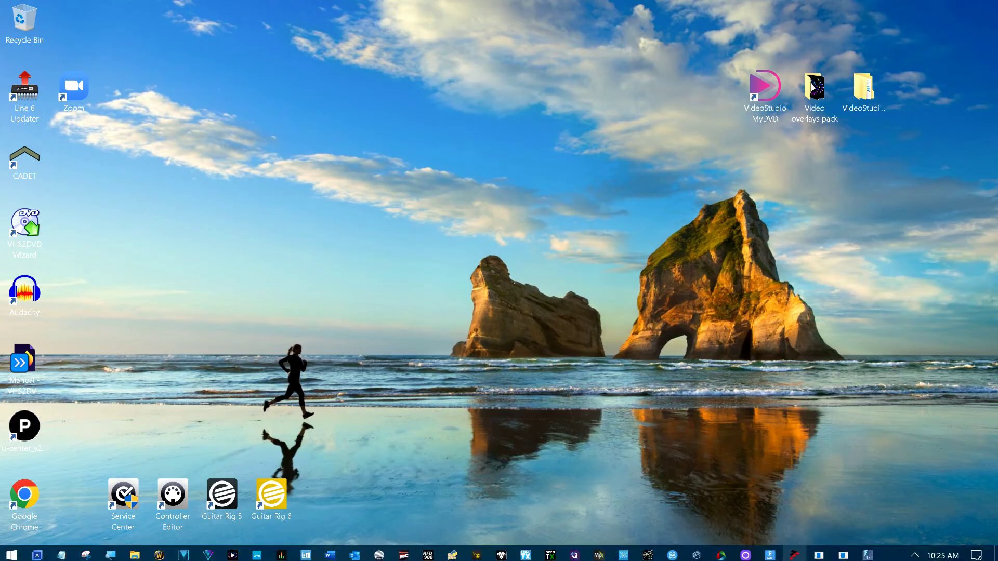
{"action": "left_click", "coordinate": [818, 555]}
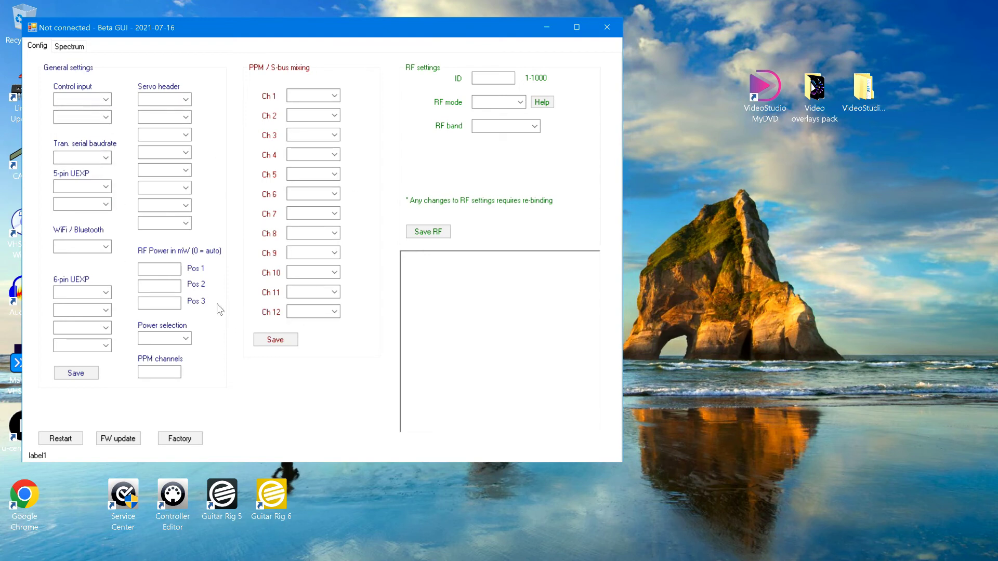
{"action": "left_click", "coordinate": [106, 247]}
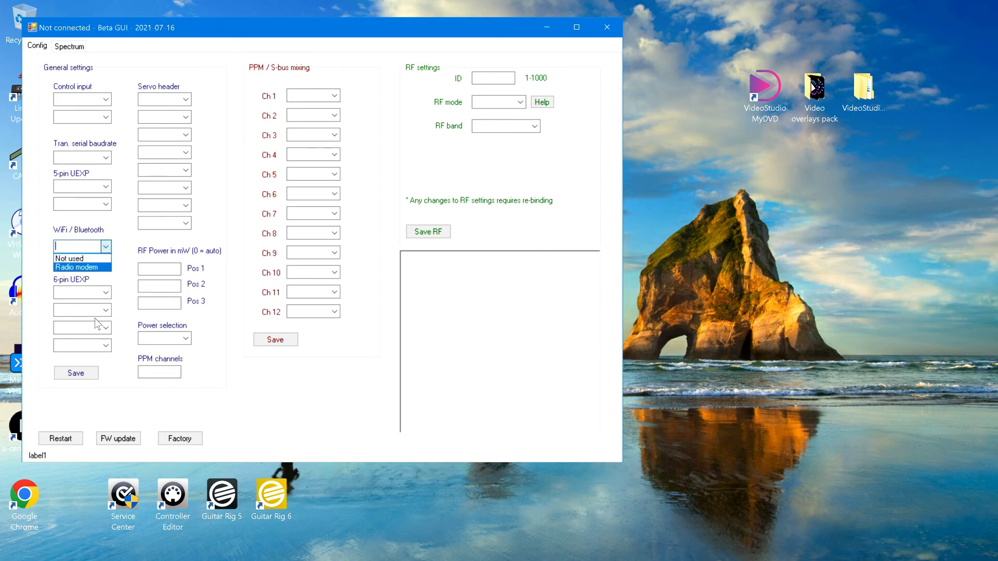
{"action": "left_click", "coordinate": [167, 441]}
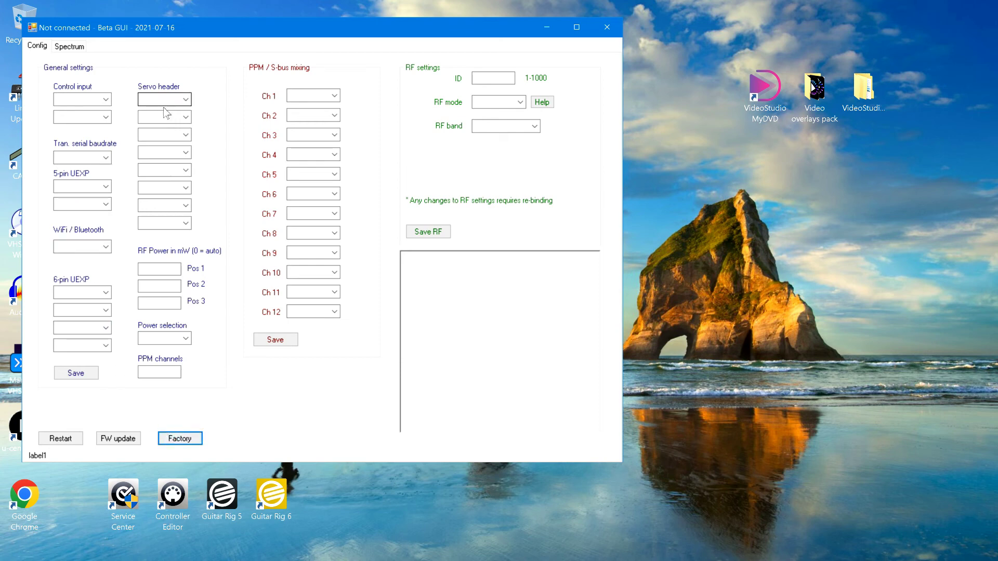